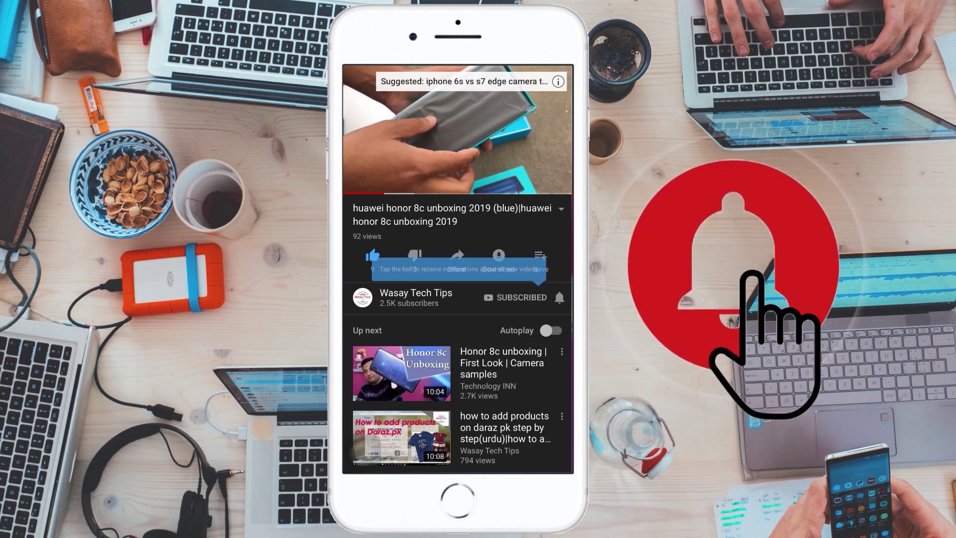
Bring Chrome back to the InputMapper 1.7 page and scroll to its download details.
{"action": "left_click", "coordinate": [559, 297]}
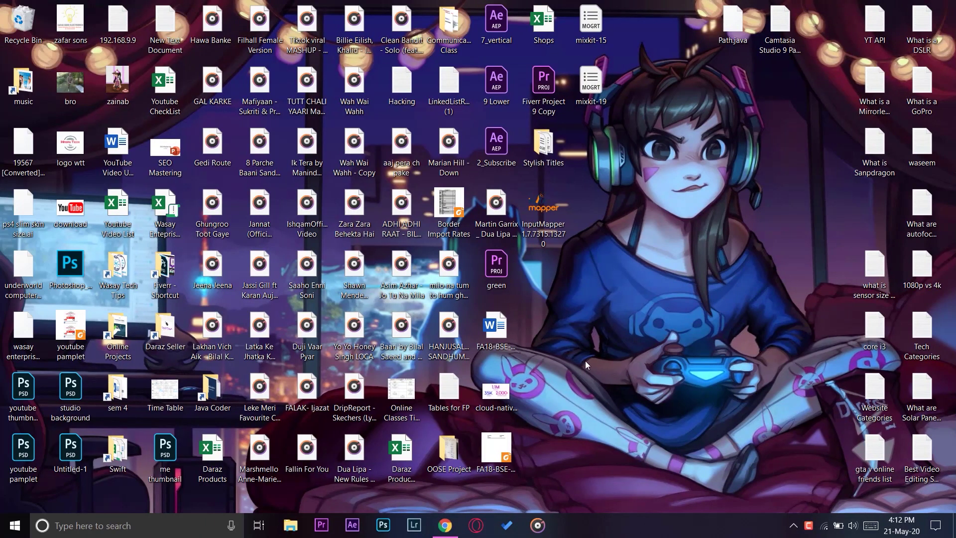
{"action": "left_click", "coordinate": [435, 532]}
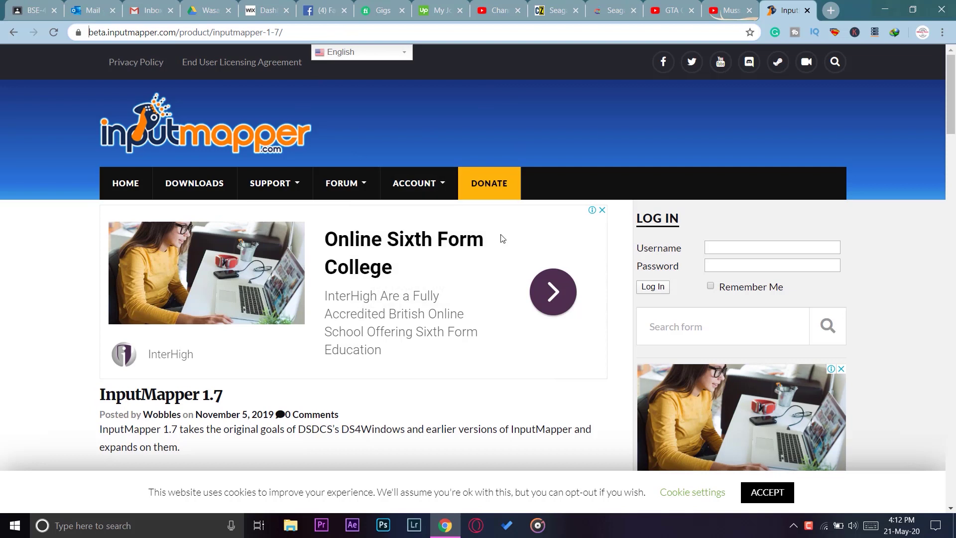
{"action": "scroll", "coordinate": [502, 239], "scroll_direction": "down", "scroll_amount": 4}
{"action": "scroll", "coordinate": [502, 239], "scroll_direction": "down", "scroll_amount": 4}
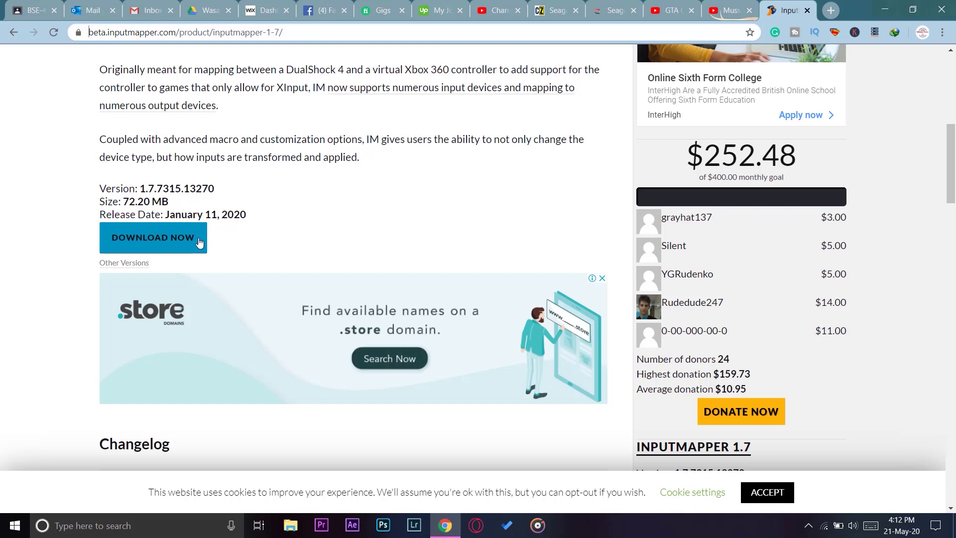
{"action": "scroll", "coordinate": [393, 183], "scroll_direction": "up", "scroll_amount": 1}
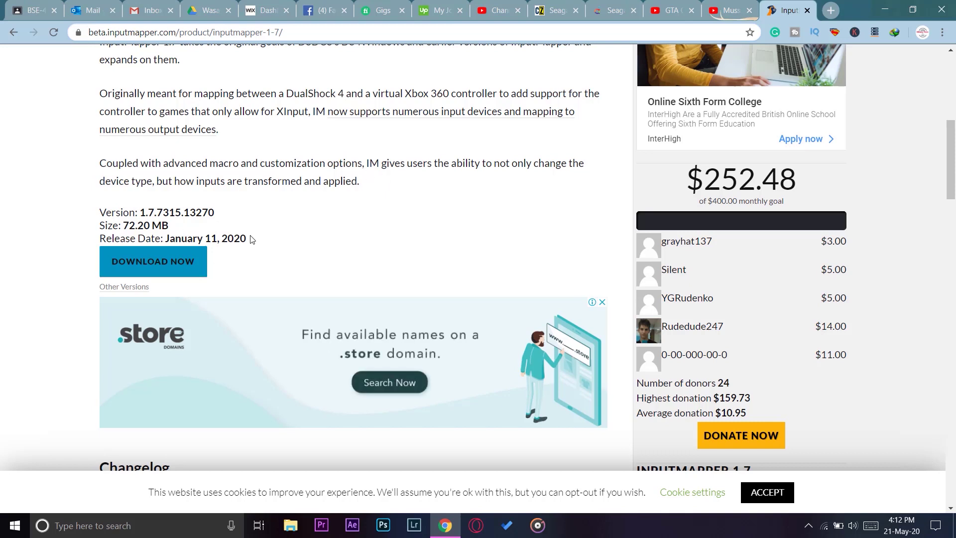
Start the InputMapper 1.7 download, cancel the duplicate in IDM, and show the desktop.
{"action": "left_click", "coordinate": [138, 270]}
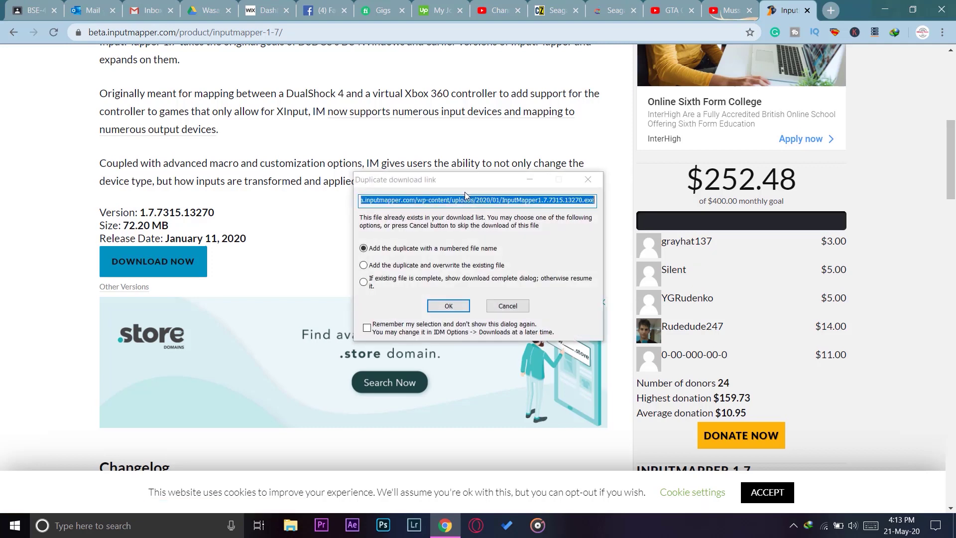
{"action": "left_click", "coordinate": [507, 306]}
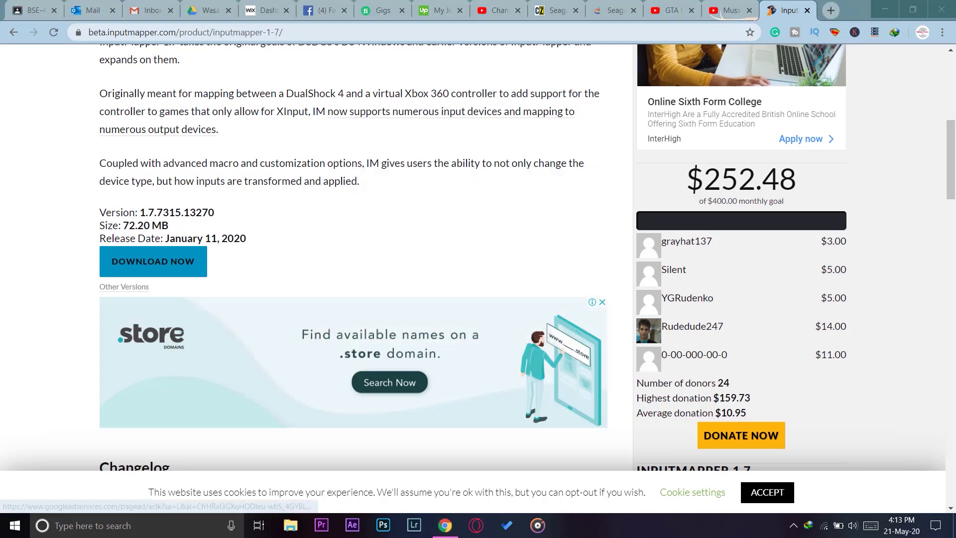
{"action": "key", "text": "super+d"}
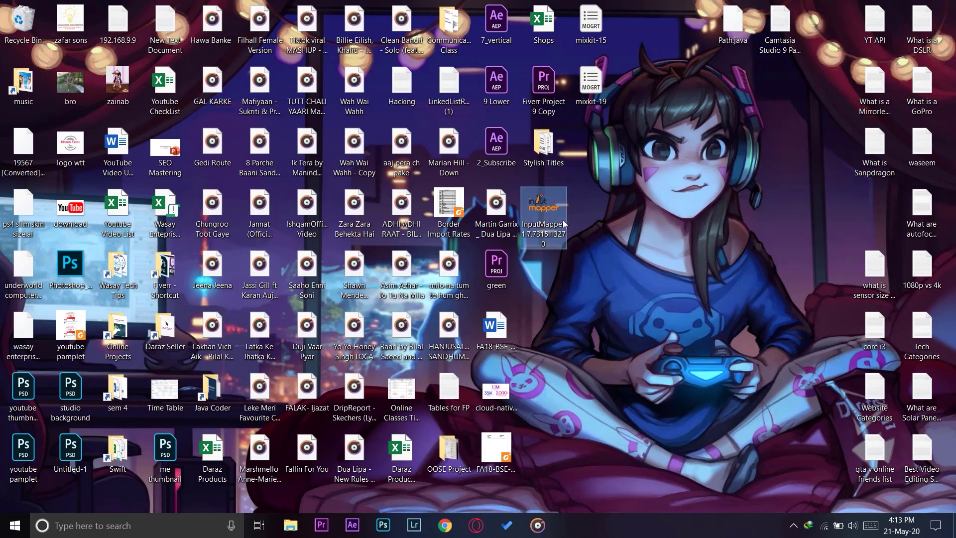
Run the InputMapper installer as administrator and accept the license agreement.
{"action": "mouse_move", "coordinate": [538, 227]}
{"action": "right_click", "coordinate": [562, 187]}
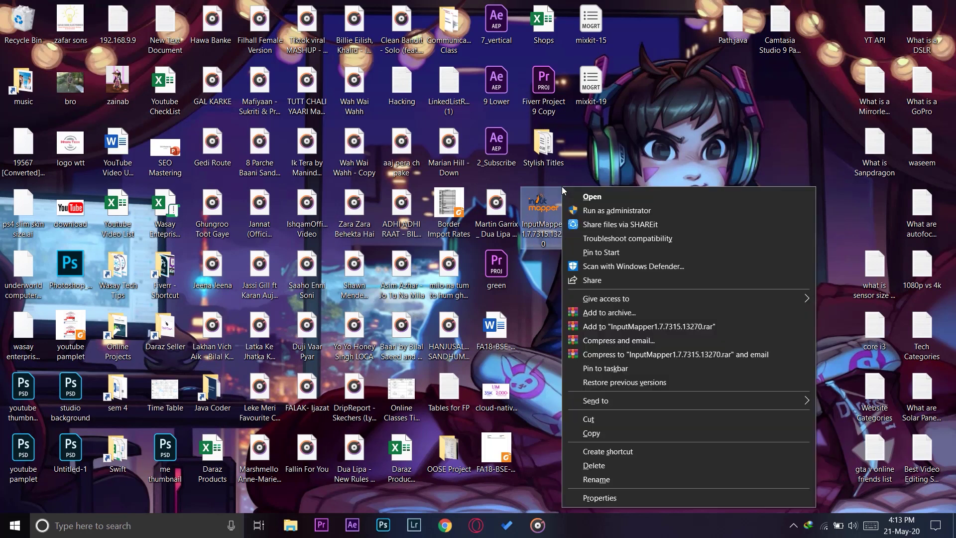
{"action": "left_click", "coordinate": [597, 213]}
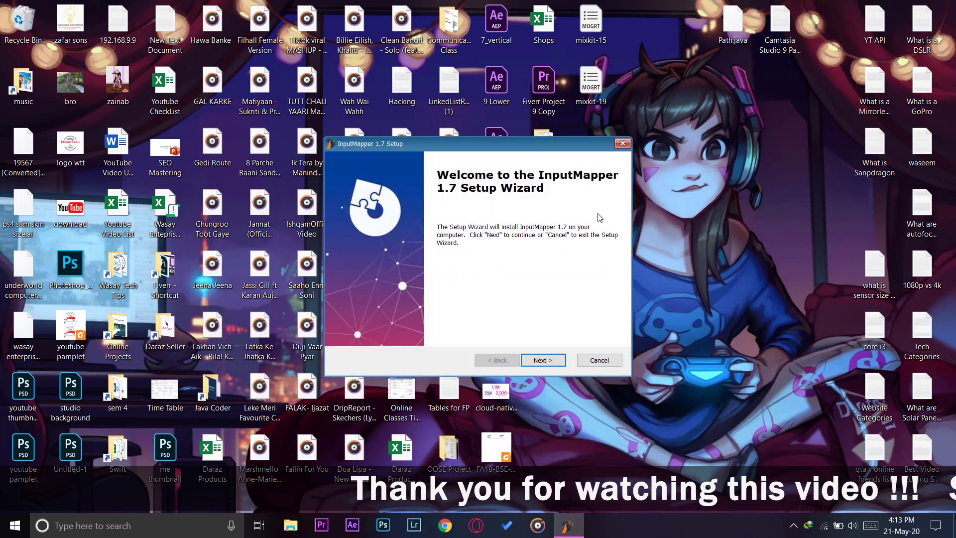
{"action": "left_click", "coordinate": [536, 363]}
{"action": "left_click", "coordinate": [348, 312]}
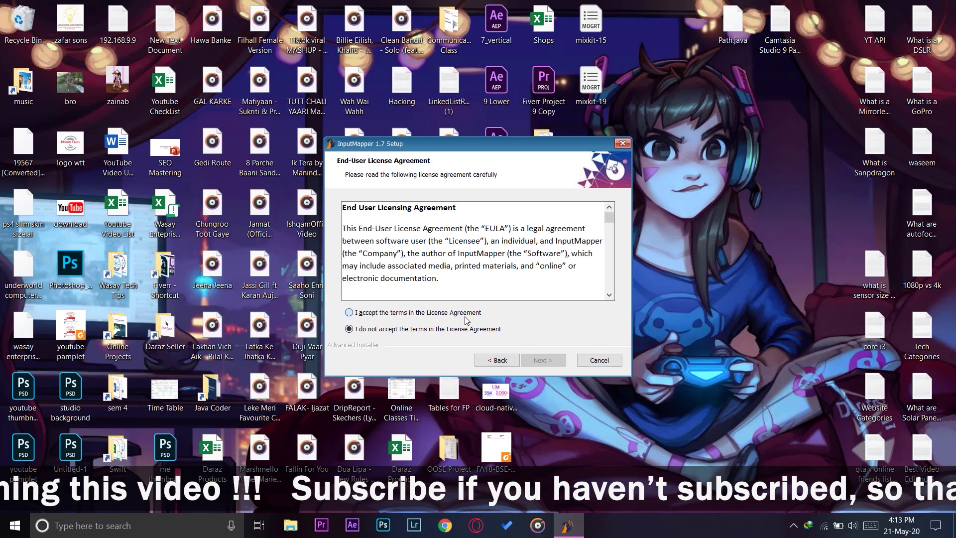
{"action": "left_click", "coordinate": [555, 361]}
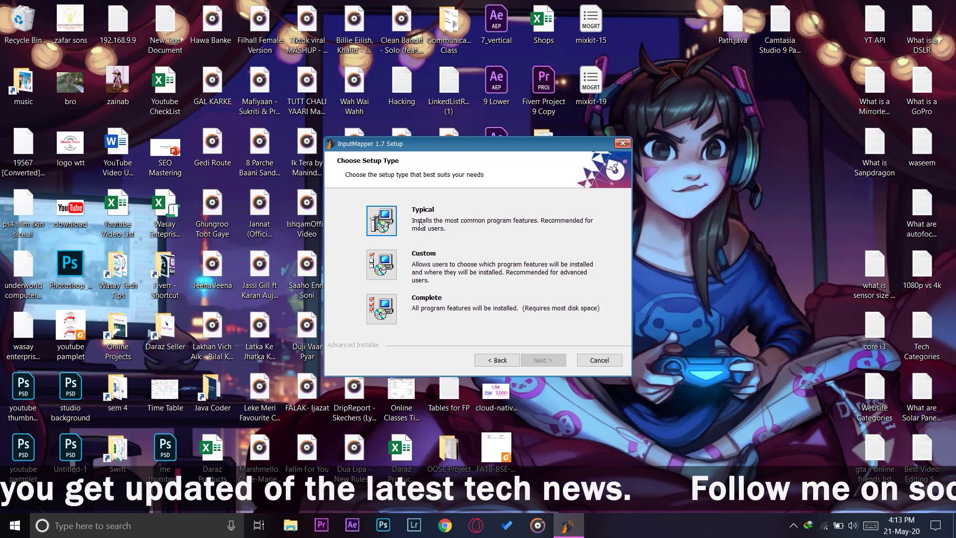
Choose a Custom installation, install InputMapper 1.7, and close the finished wizard.
{"action": "left_click", "coordinate": [391, 260]}
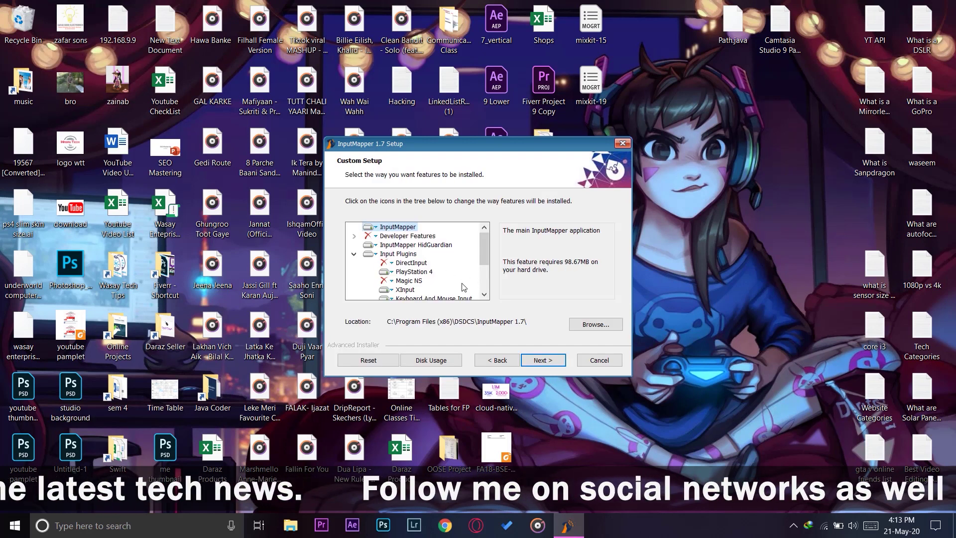
{"action": "scroll", "coordinate": [464, 287], "scroll_direction": "down", "scroll_amount": 2}
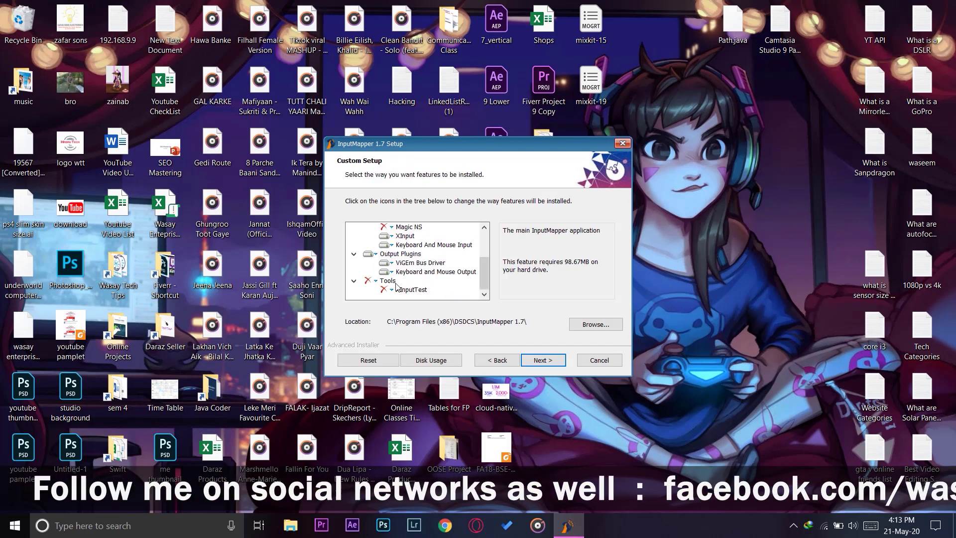
{"action": "scroll", "coordinate": [394, 281], "scroll_direction": "up", "scroll_amount": 3}
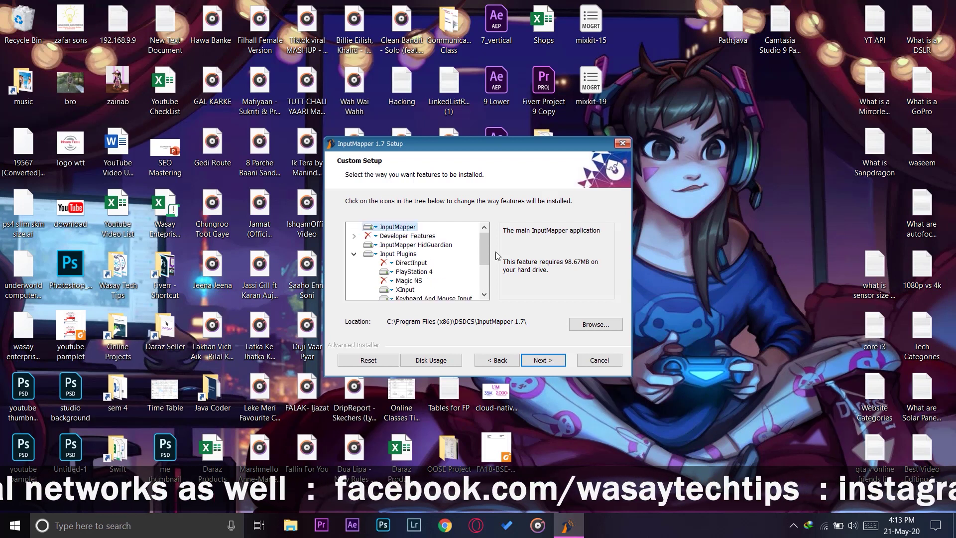
{"action": "left_click", "coordinate": [542, 365]}
{"action": "left_click", "coordinate": [540, 366]}
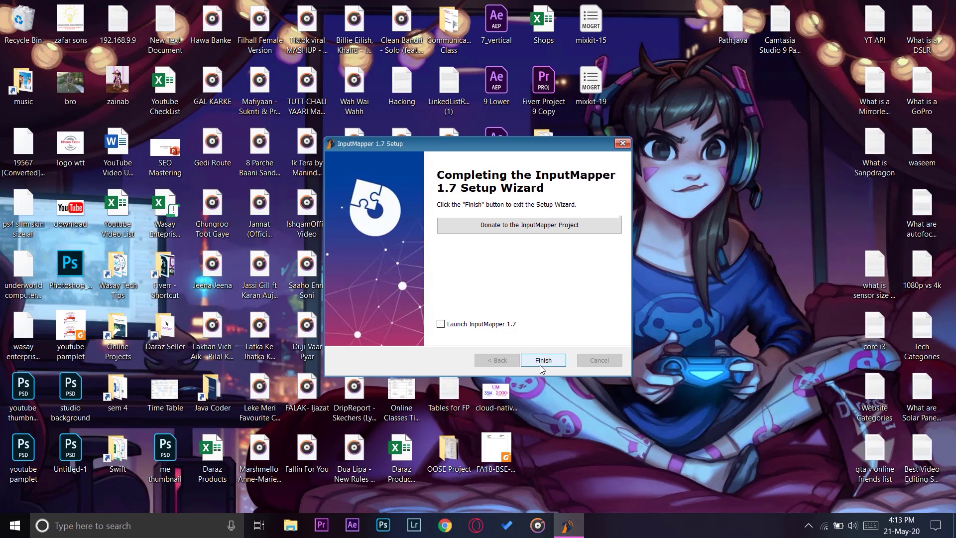
{"action": "left_click", "coordinate": [541, 367]}
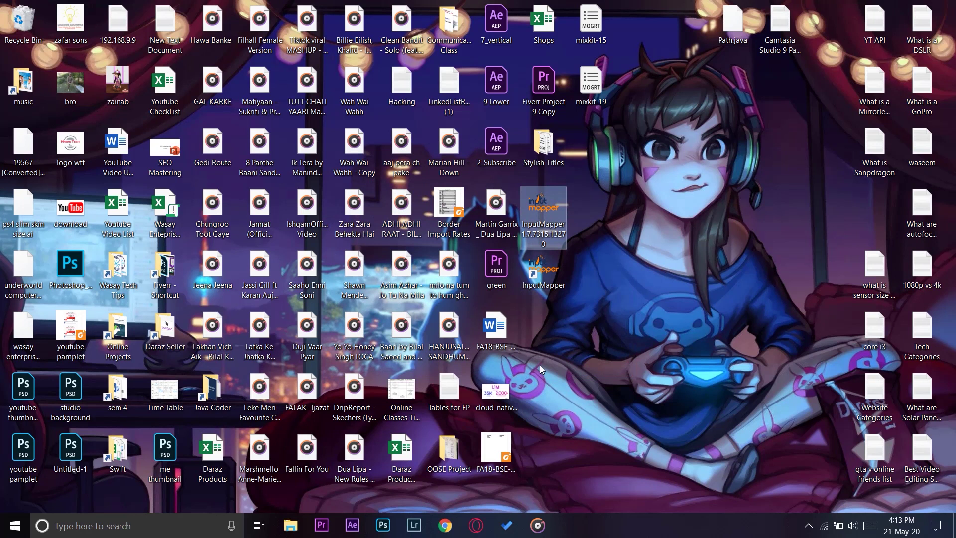
Move the InputMapper desktop shortcut to the empty slot below the Word document.
{"action": "left_click", "coordinate": [544, 268]}
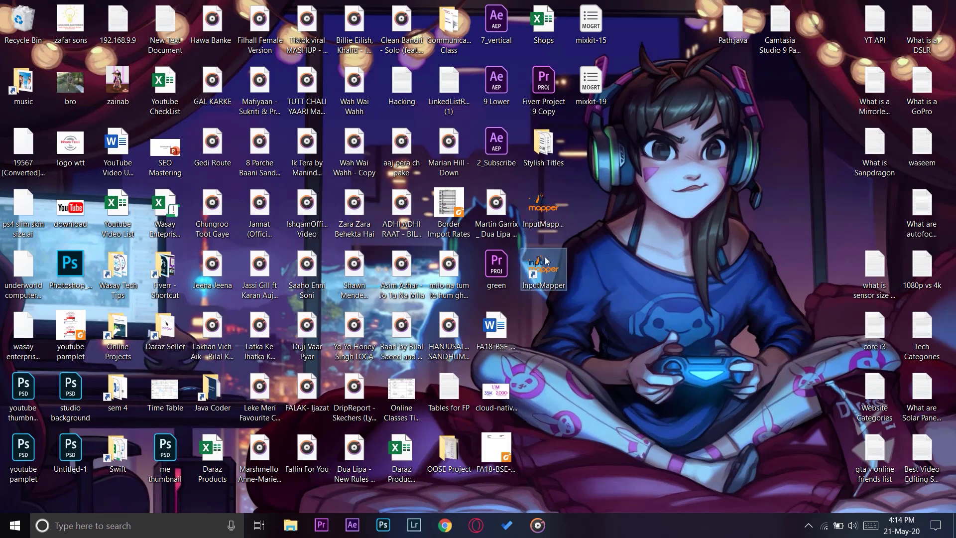
{"action": "left_click_drag", "start_coordinate": [548, 269], "coordinate": [547, 330]}
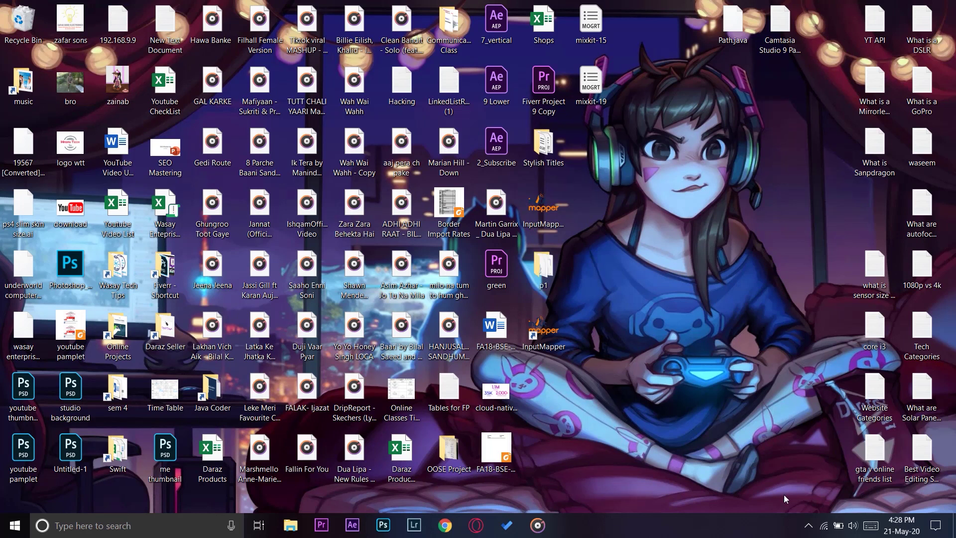
Turn Bluetooth on from the action center and open the Bluetooth device settings.
{"action": "left_click", "coordinate": [945, 534]}
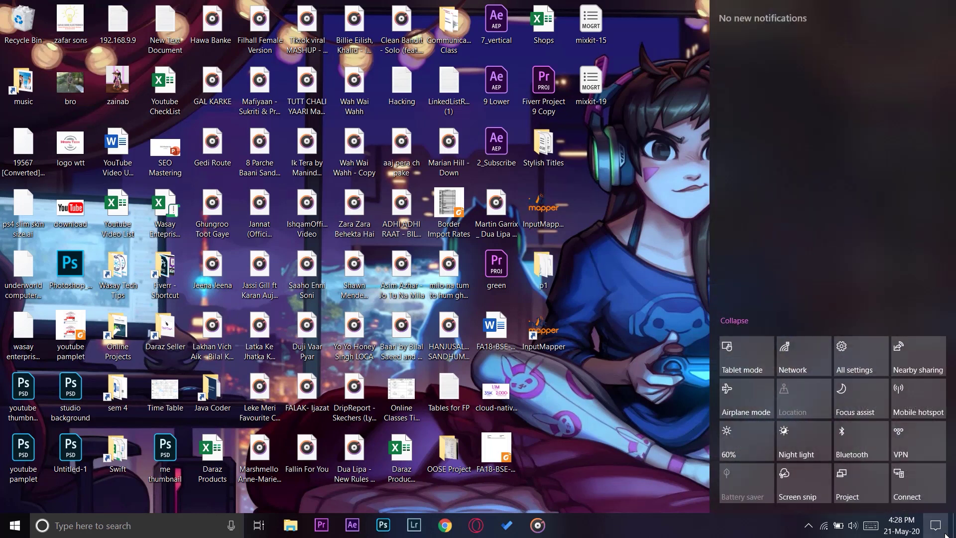
{"action": "left_click", "coordinate": [860, 423]}
{"action": "right_click", "coordinate": [848, 429]}
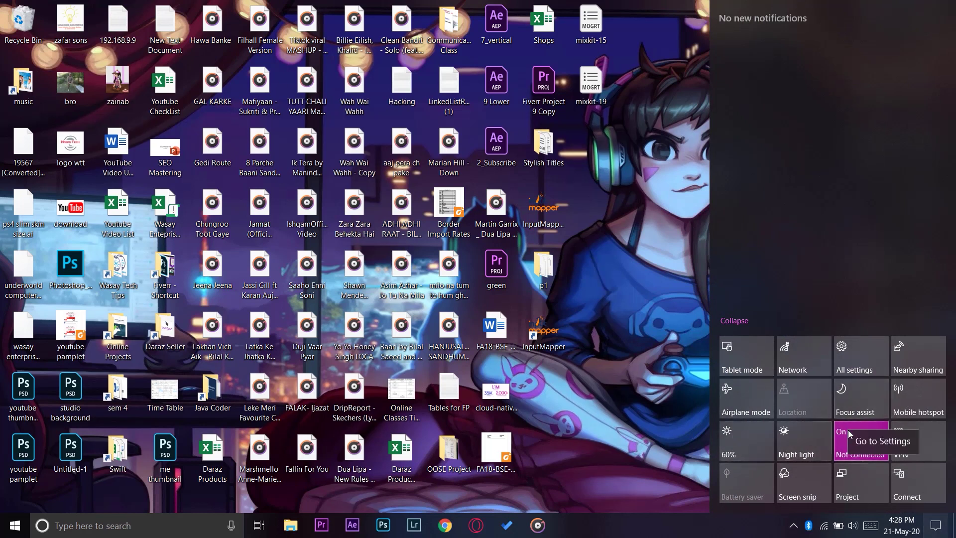
{"action": "left_click", "coordinate": [889, 449]}
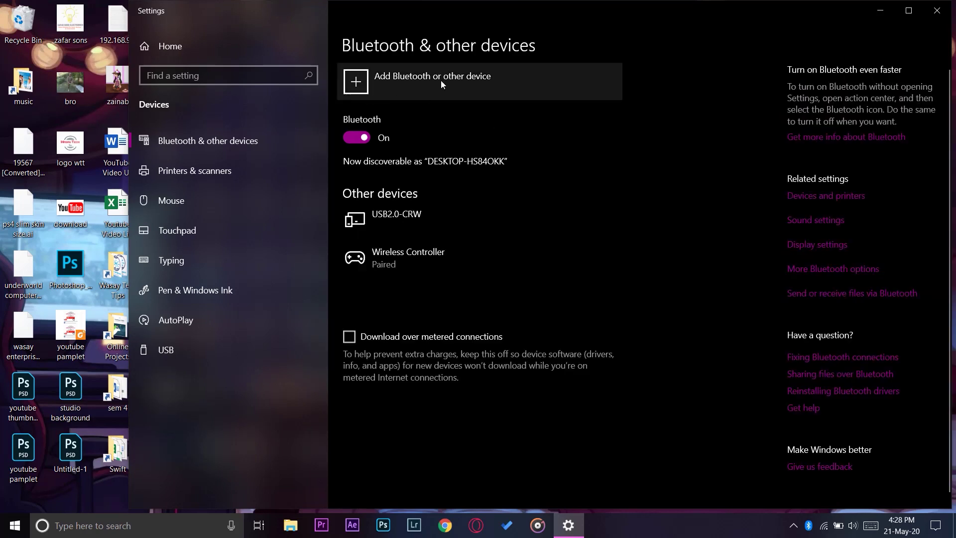
Pair the Wireless Controller over Bluetooth, close Add a device, and minimize Settings.
{"action": "left_click", "coordinate": [394, 82]}
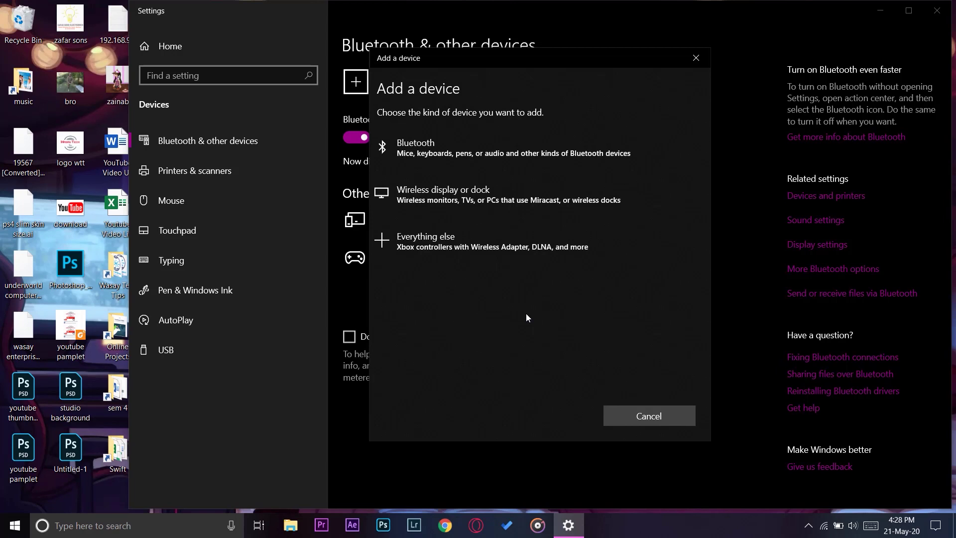
{"action": "left_click", "coordinate": [422, 156]}
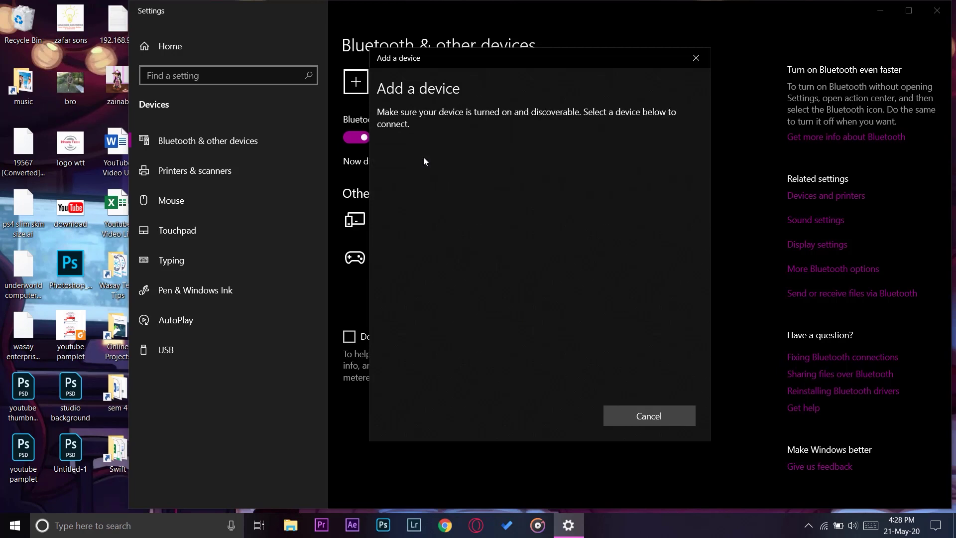
{"action": "left_click", "coordinate": [452, 166]}
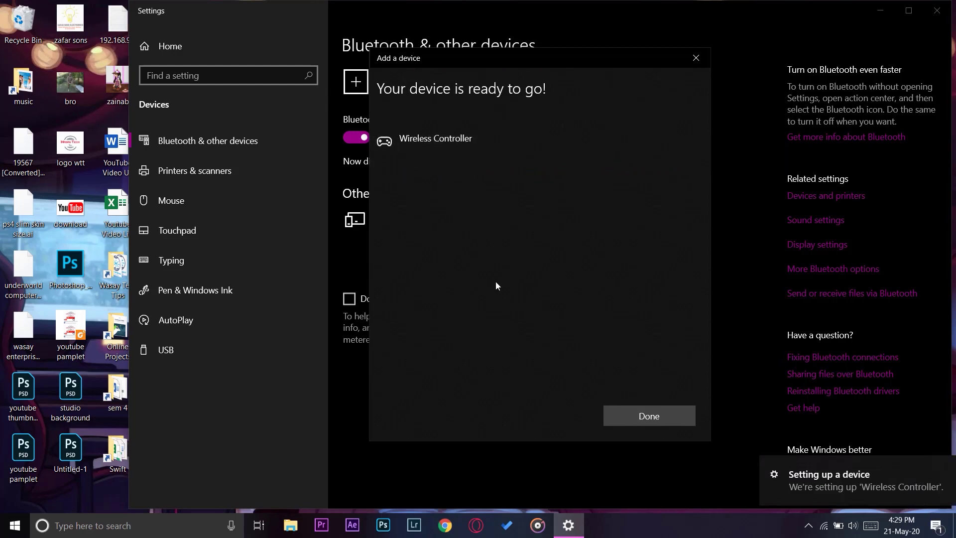
{"action": "left_click", "coordinate": [160, 536]}
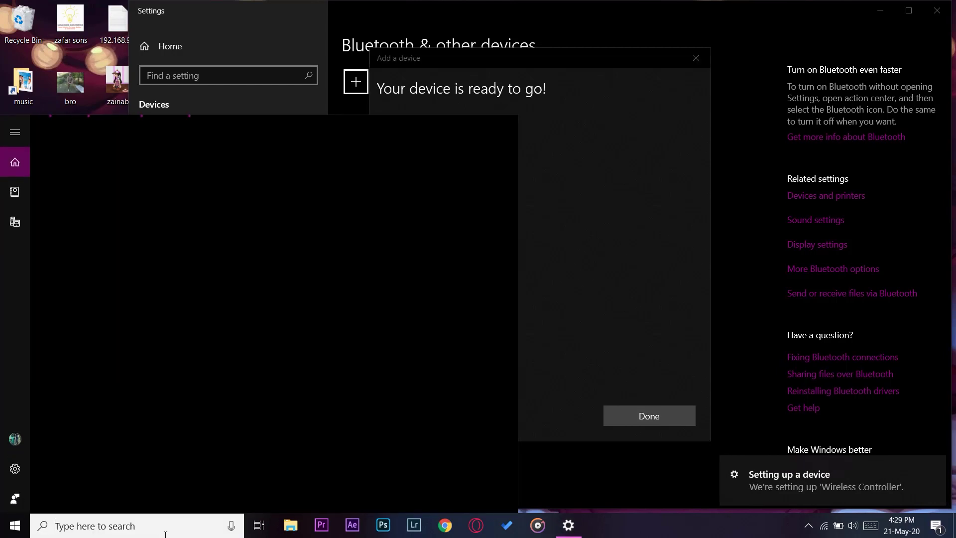
{"action": "left_click", "coordinate": [867, 12]}
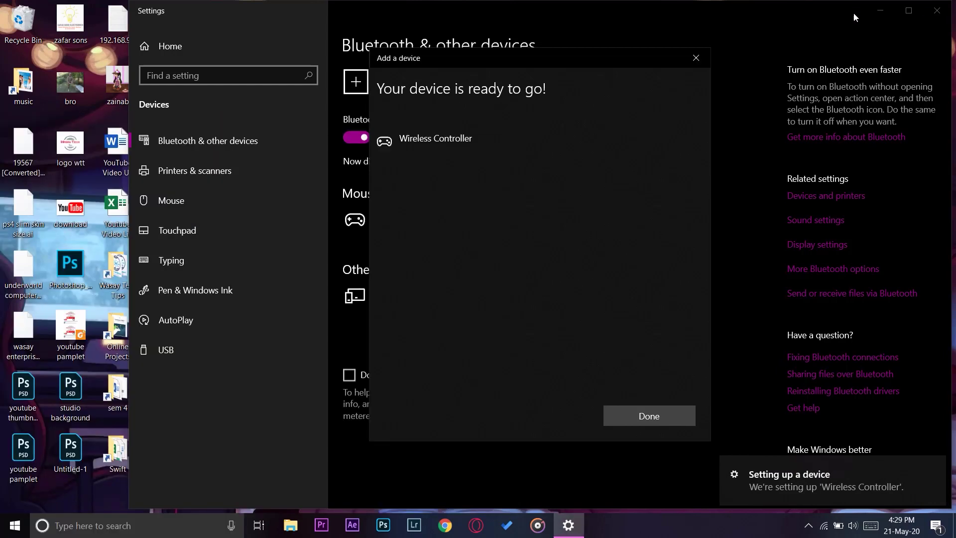
{"action": "left_click", "coordinate": [697, 58]}
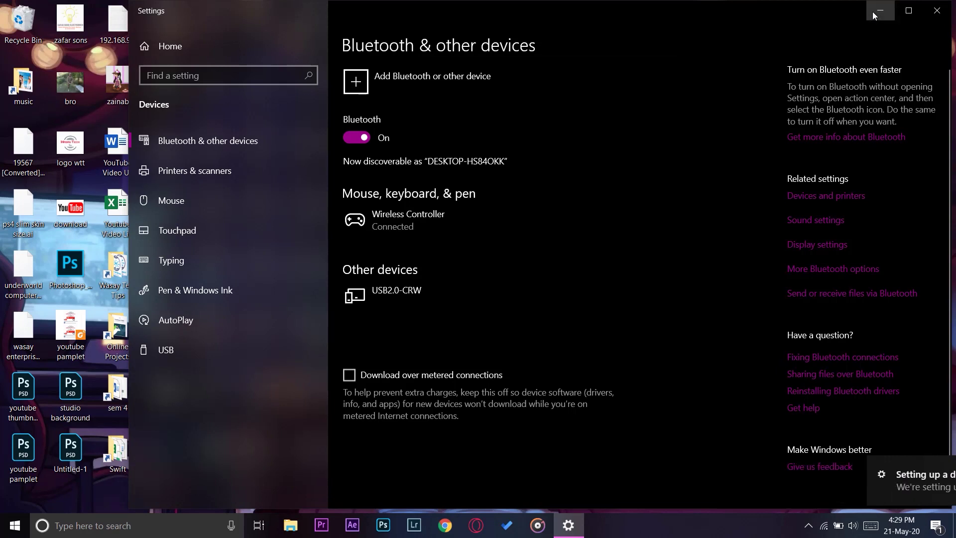
{"action": "left_click", "coordinate": [870, 12]}
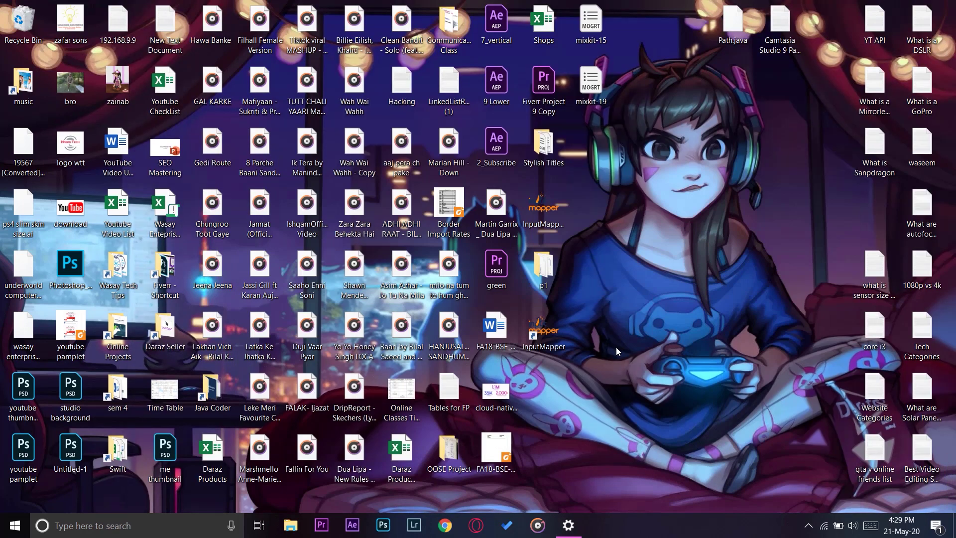
{"action": "double_click", "coordinate": [564, 318]}
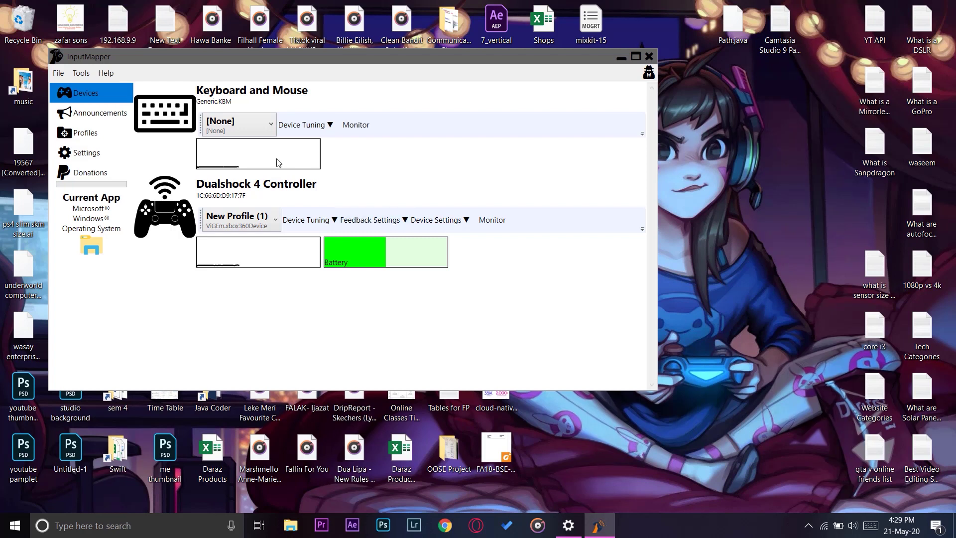
{"action": "left_click", "coordinate": [255, 225]}
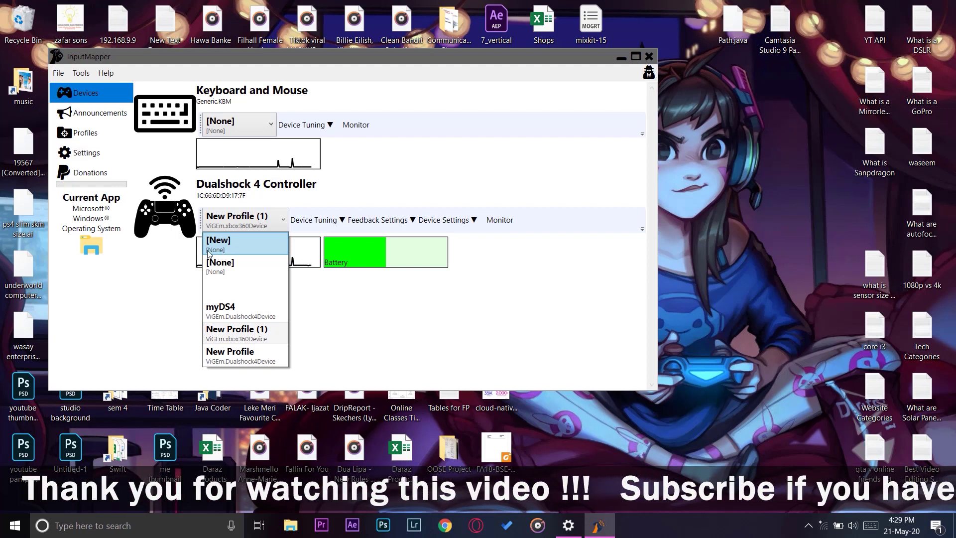
{"action": "left_click", "coordinate": [225, 251]}
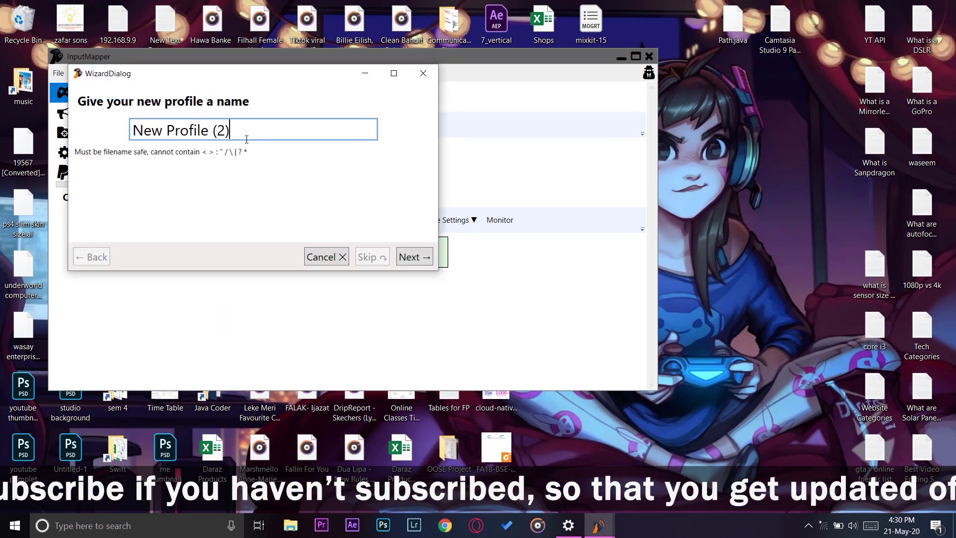
Name the new profile DualShock.
{"action": "key", "text": "ctrl+a"}
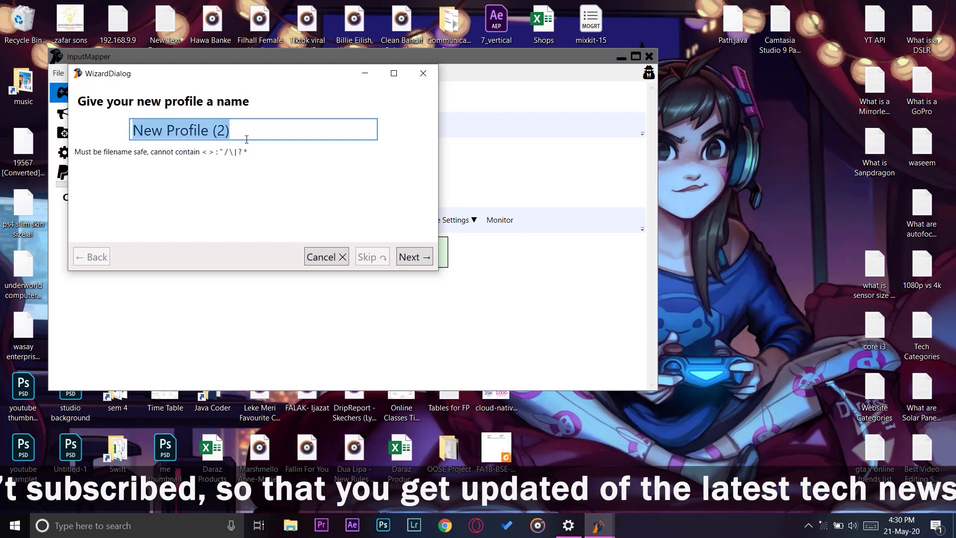
{"action": "type", "text": "Dula"}
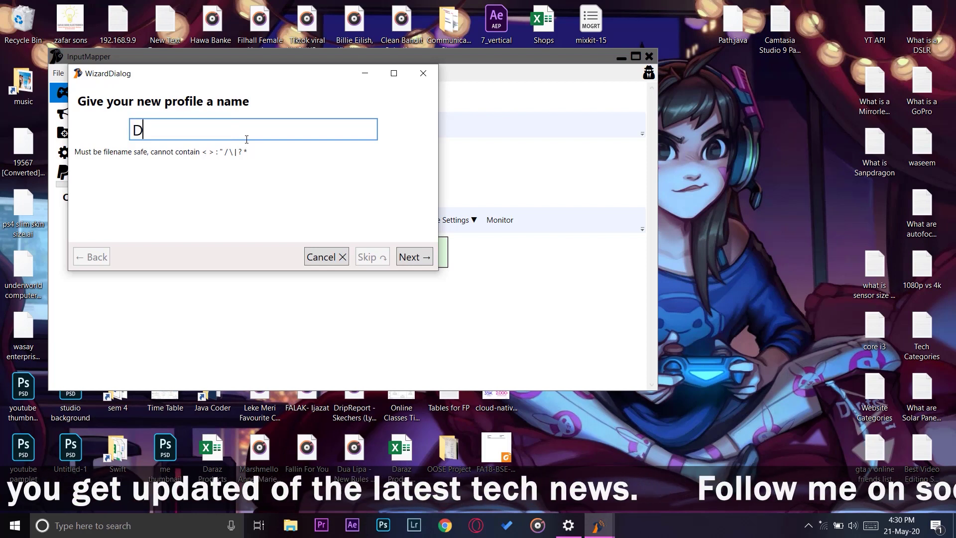
{"action": "key", "text": "BackSpace"}
{"action": "key", "text": "BackSpace"}
{"action": "key", "text": "BackSpace"}
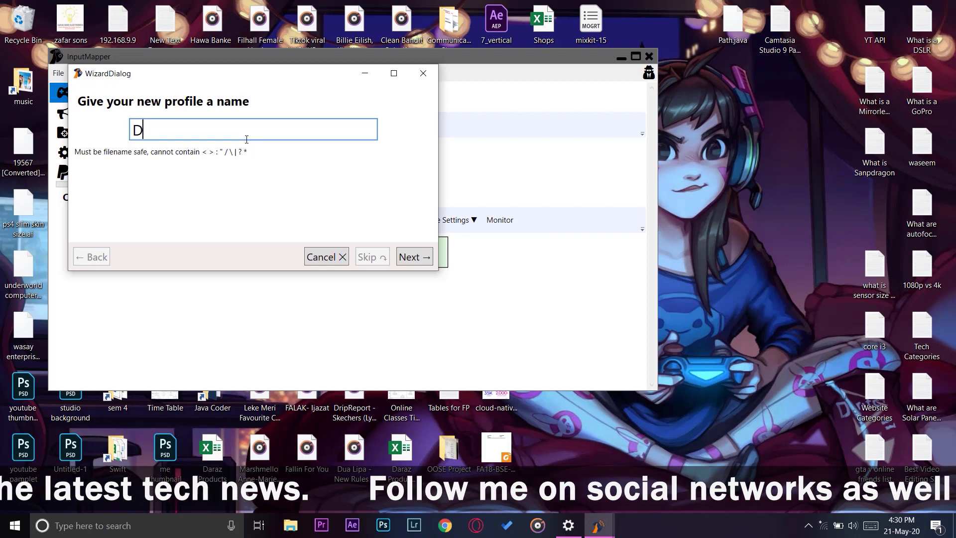
{"action": "type", "text": "UAL"}
{"action": "key", "text": "BackSpace"}
{"action": "key", "text": "BackSpace"}
{"action": "key", "text": "BackSpace"}
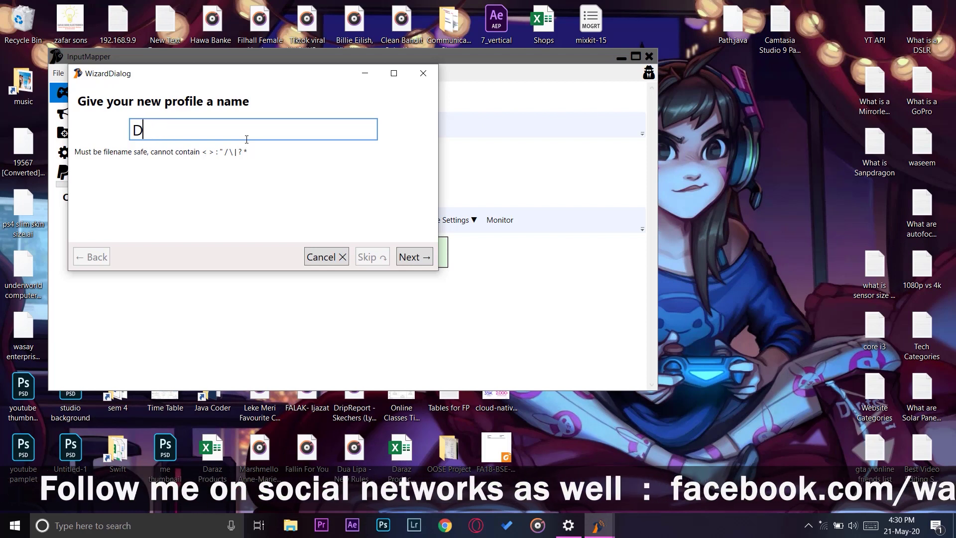
{"action": "type", "text": "ualShock"}
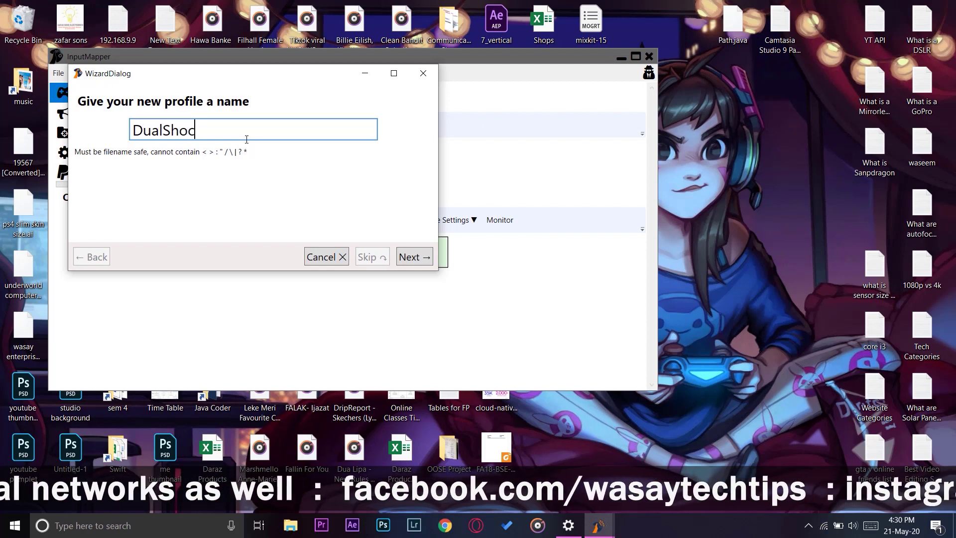
Set the profile's output device to 360 Controller and finish the wizard.
{"action": "left_click", "coordinate": [420, 255]}
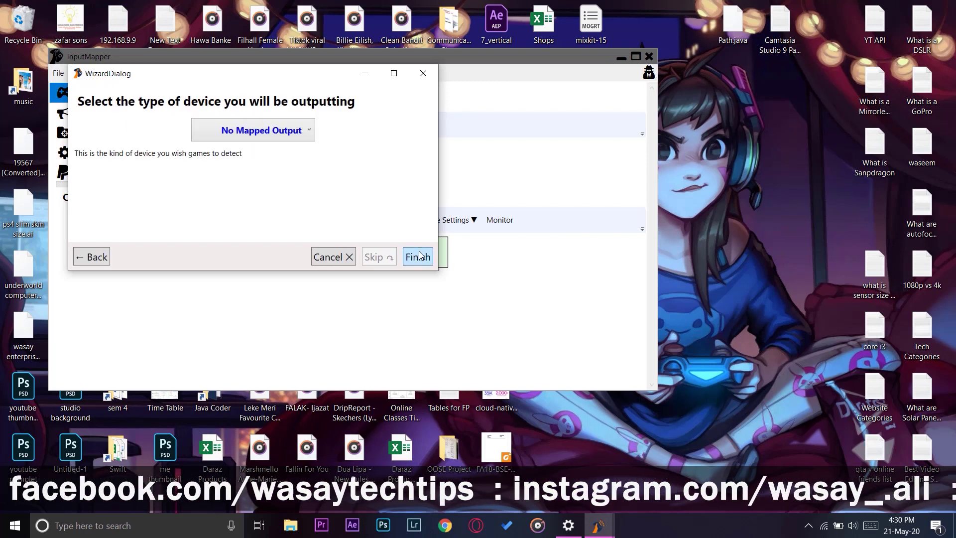
{"action": "left_click", "coordinate": [271, 139]}
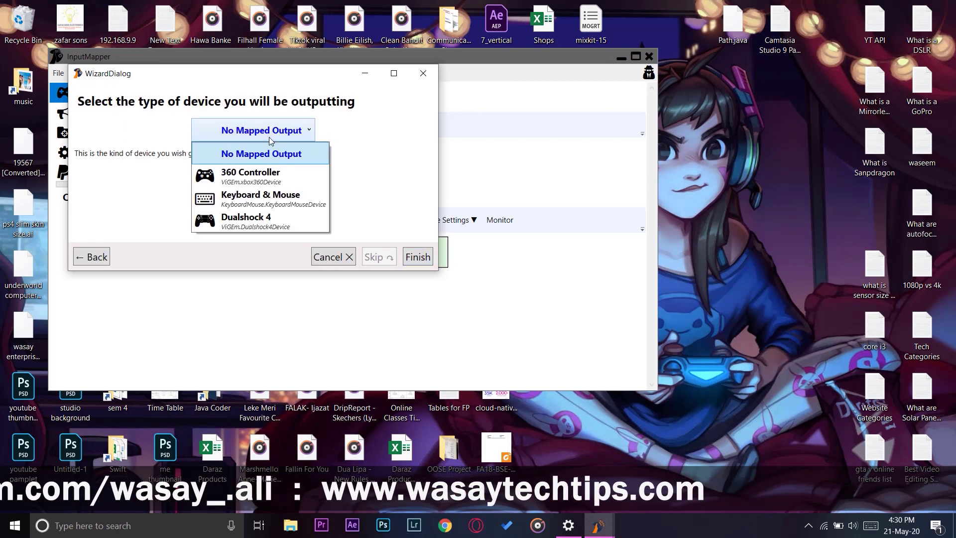
{"action": "left_click", "coordinate": [254, 183]}
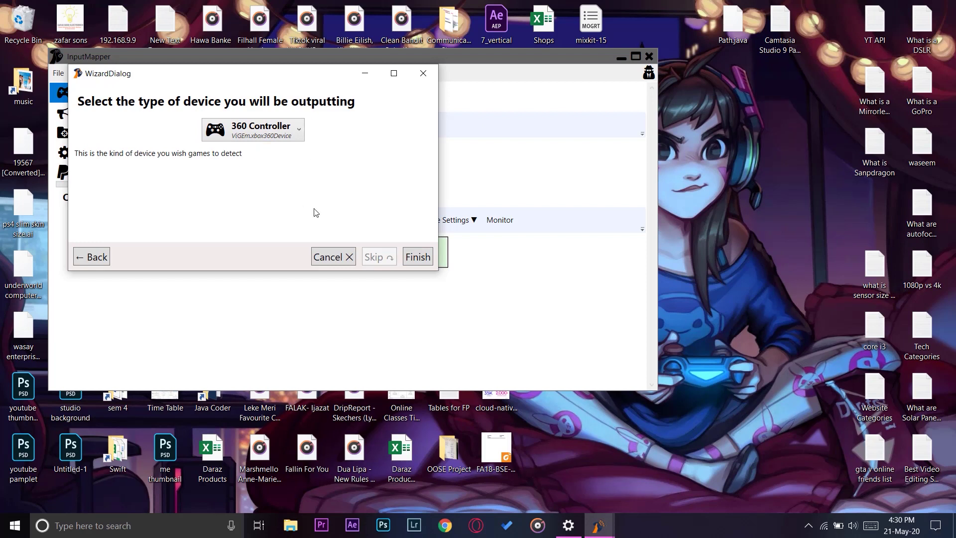
{"action": "left_click", "coordinate": [416, 261]}
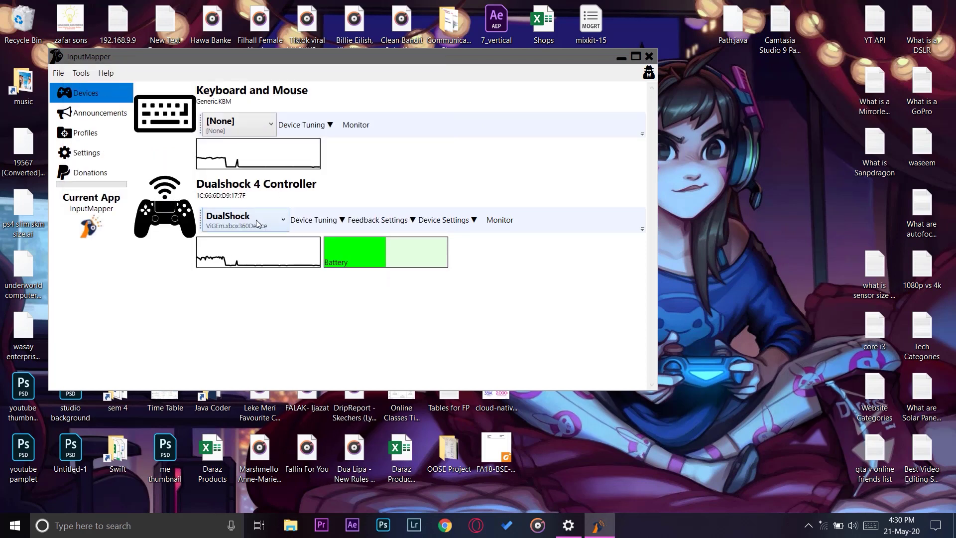
Review the DualShock profile's mappings under Profiles, then close InputMapper.
{"action": "left_click", "coordinate": [95, 136]}
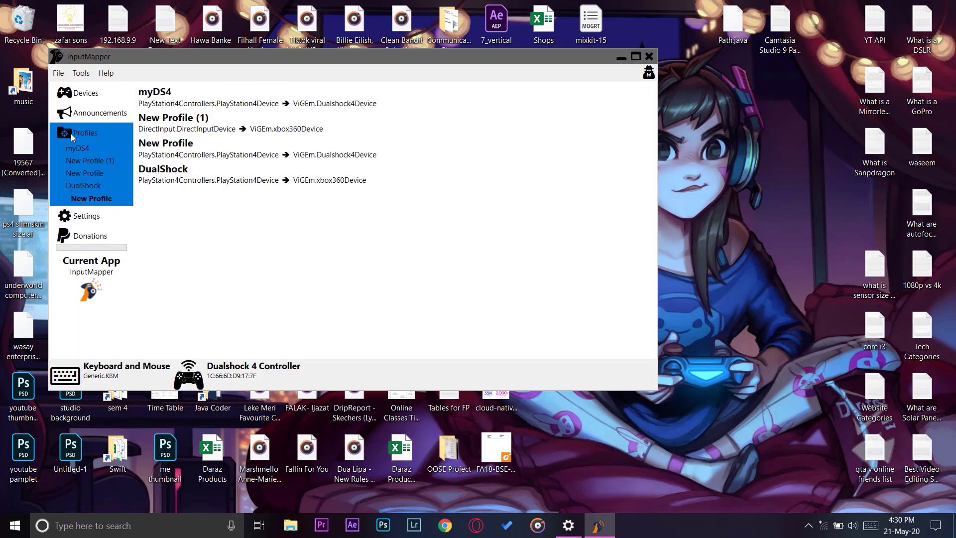
{"action": "left_click", "coordinate": [170, 174]}
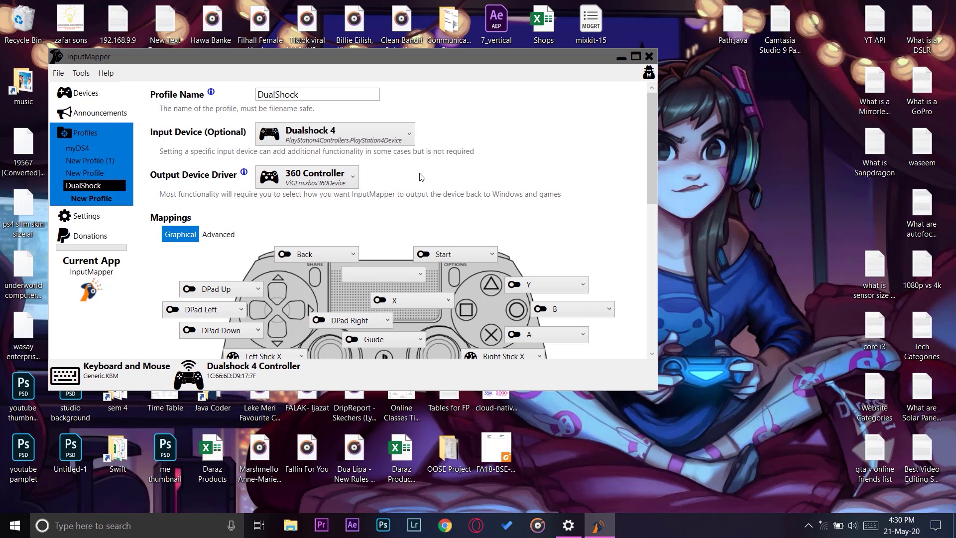
{"action": "scroll", "coordinate": [349, 233], "scroll_direction": "down", "scroll_amount": 10}
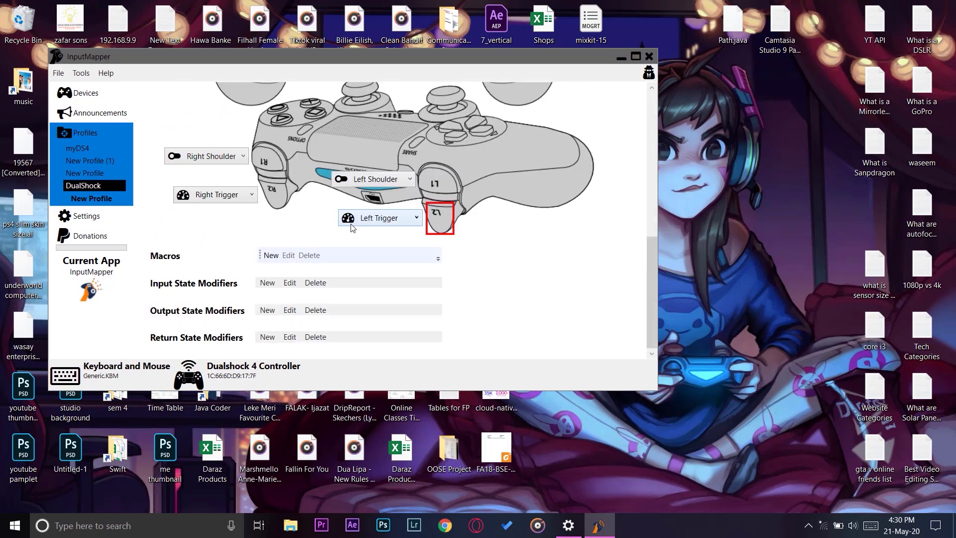
{"action": "scroll", "coordinate": [351, 233], "scroll_direction": "up", "scroll_amount": 10}
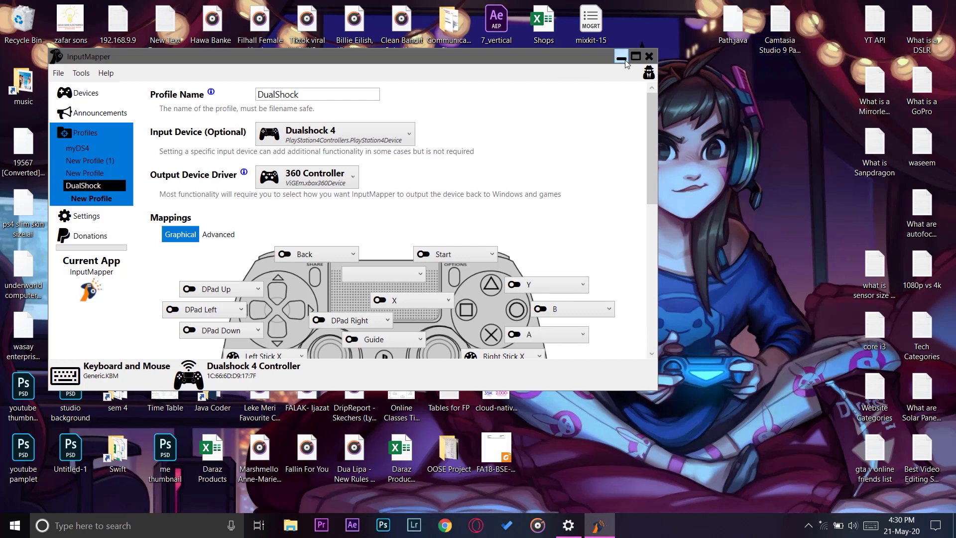
{"action": "left_click", "coordinate": [649, 56]}
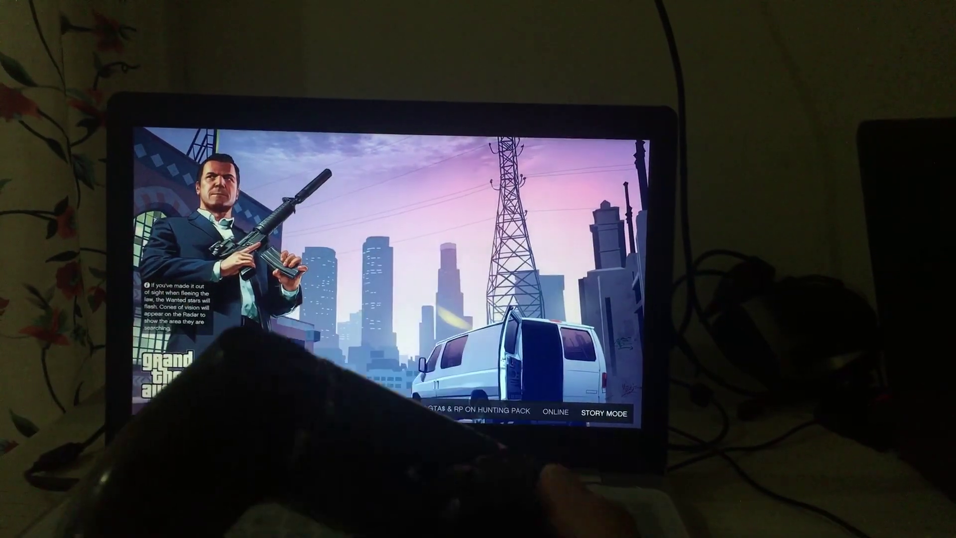
Confirm Story Mode on the Grand Theft Auto V main menu.
{"action": "key", "text": "Return"}
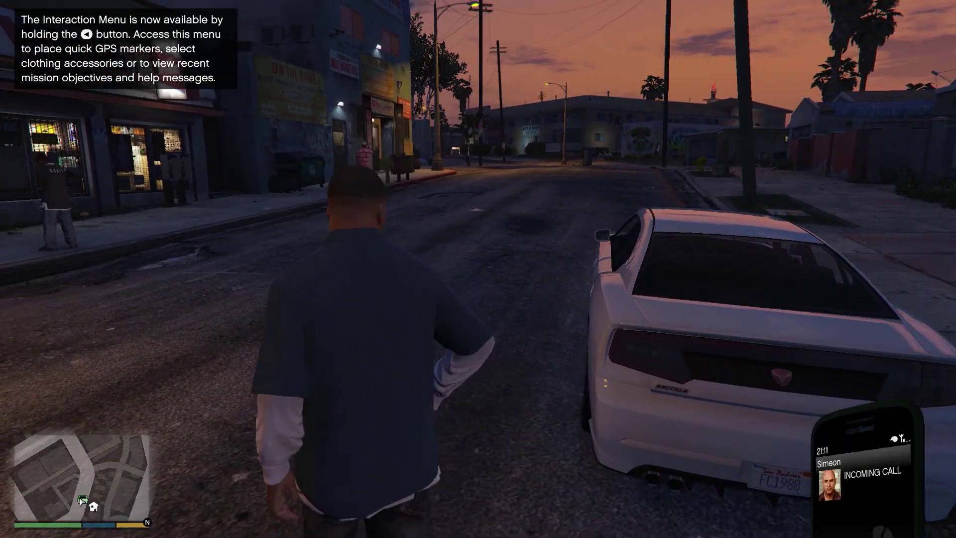
Get into the white car and bring up the radio station wheel.
{"action": "key", "text": "f"}
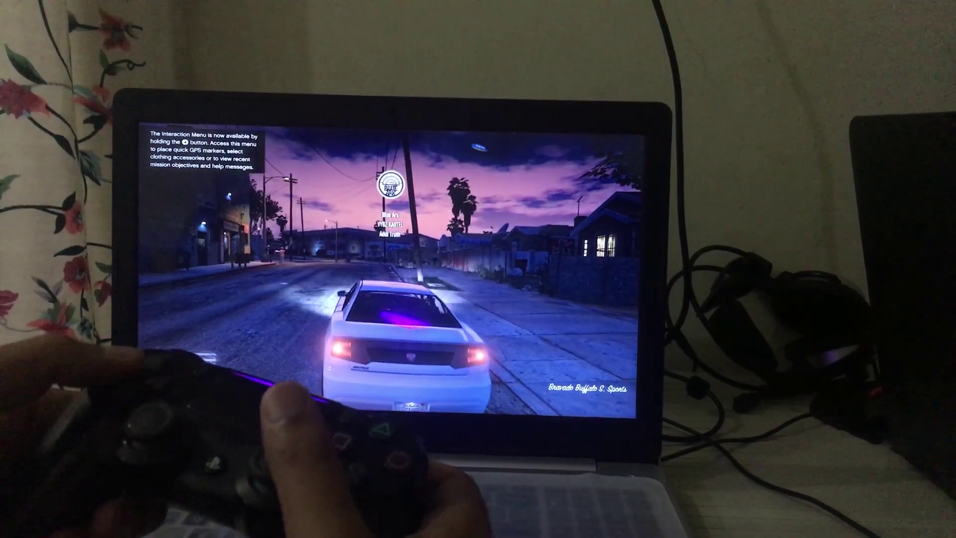
{"action": "key", "text": "q"}
{"action": "key", "text": "q"}
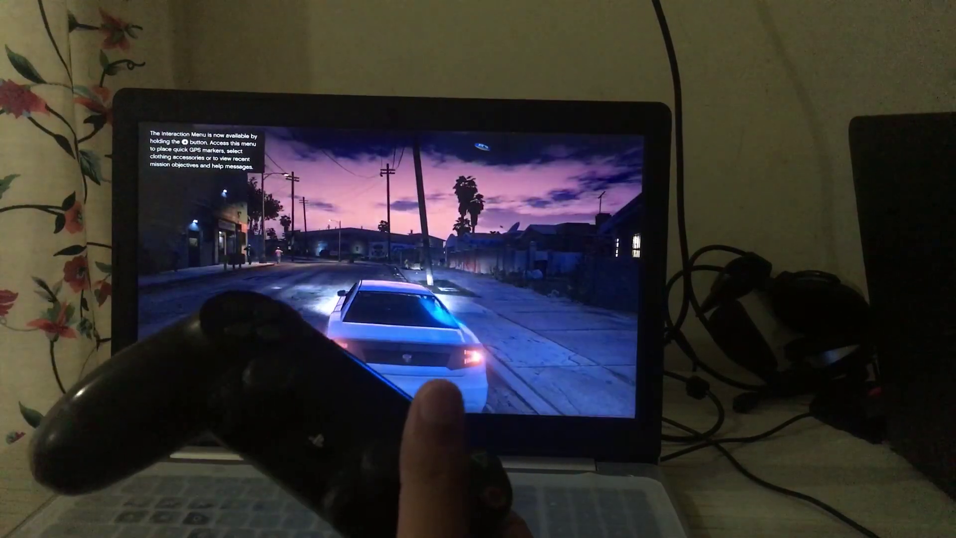